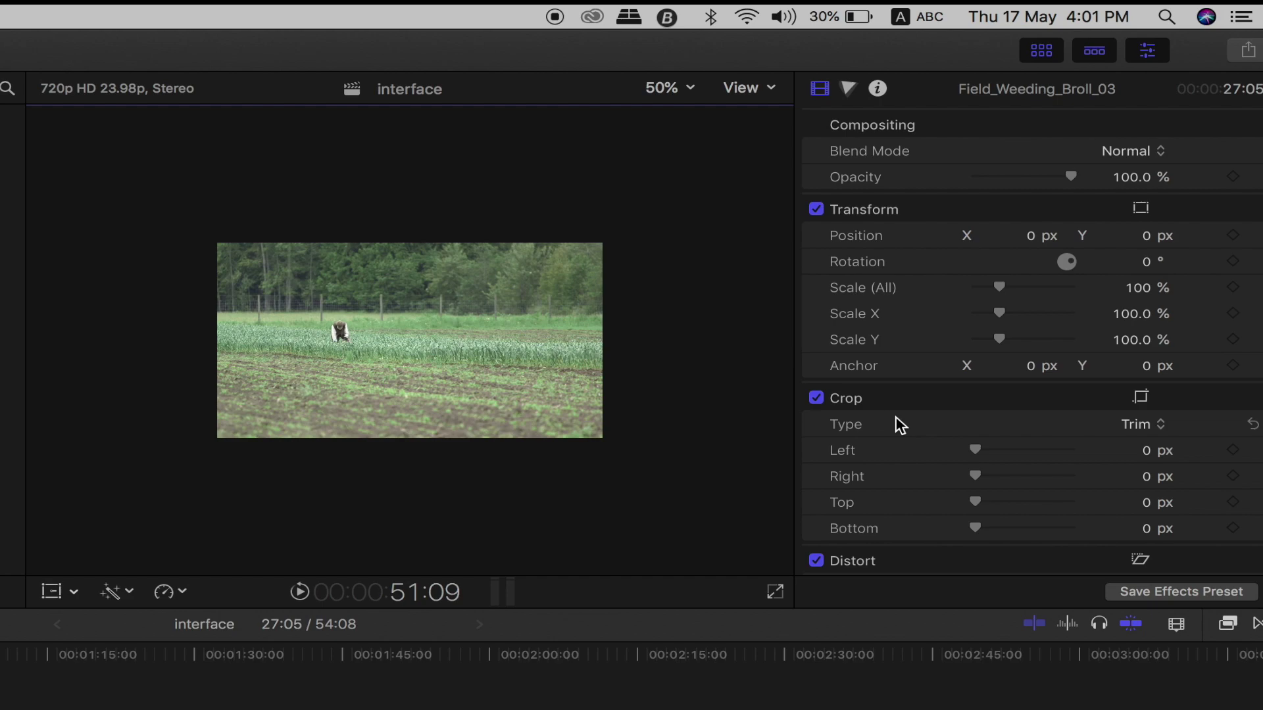
# Step: Show the on-screen crop controls for Field_Weeding_Broll_03 and switch its crop type from Trim to Crop
pyautogui.scroll(-2, 1126, 341)
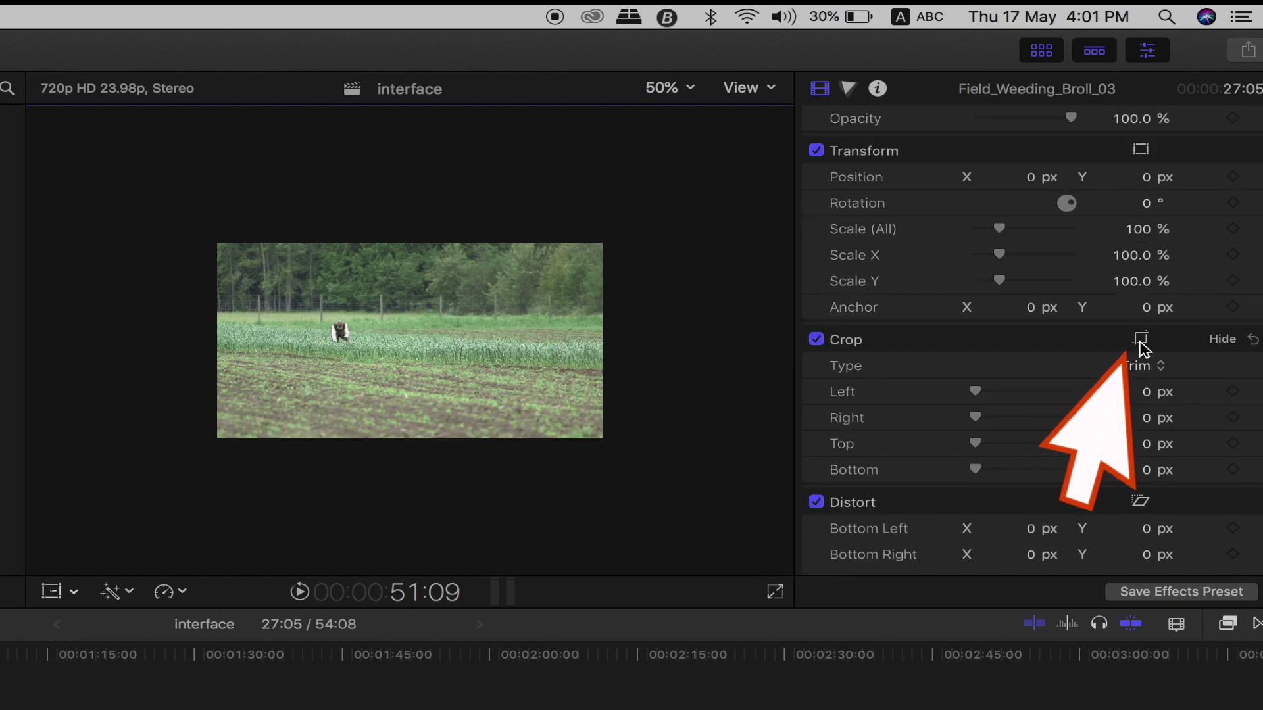
pyautogui.click(1141, 341)
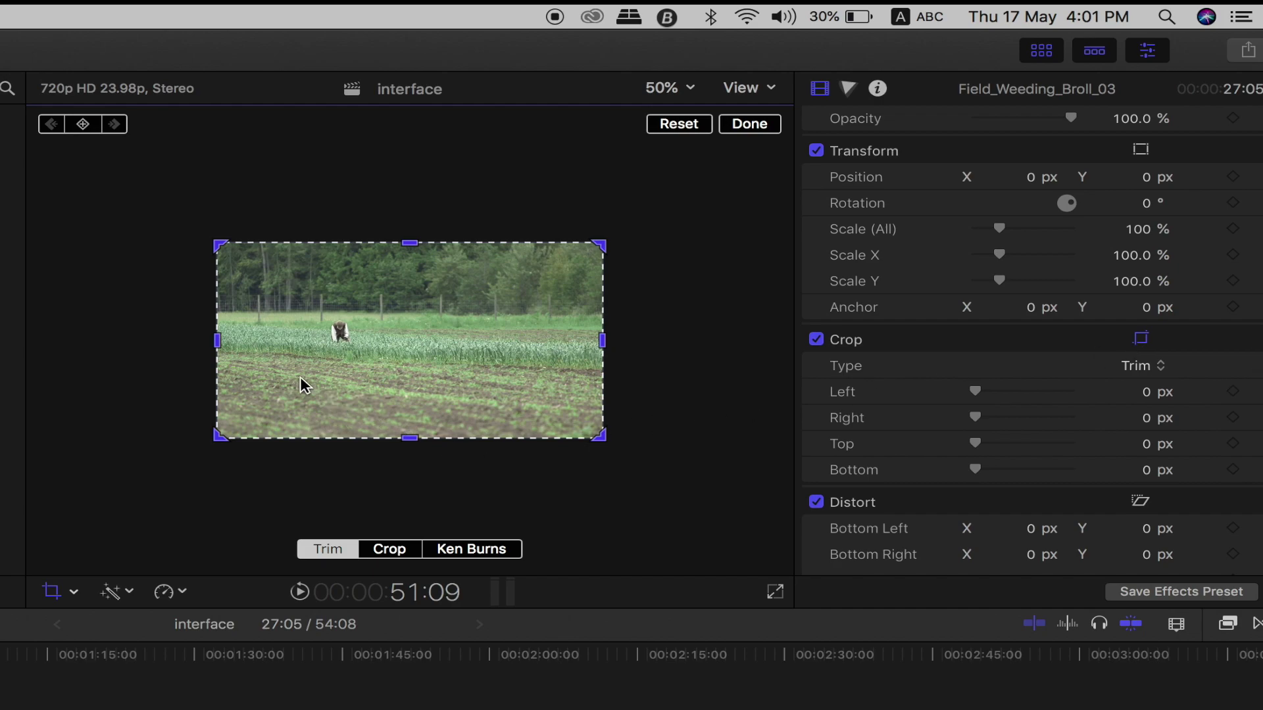
pyautogui.click(388, 551)
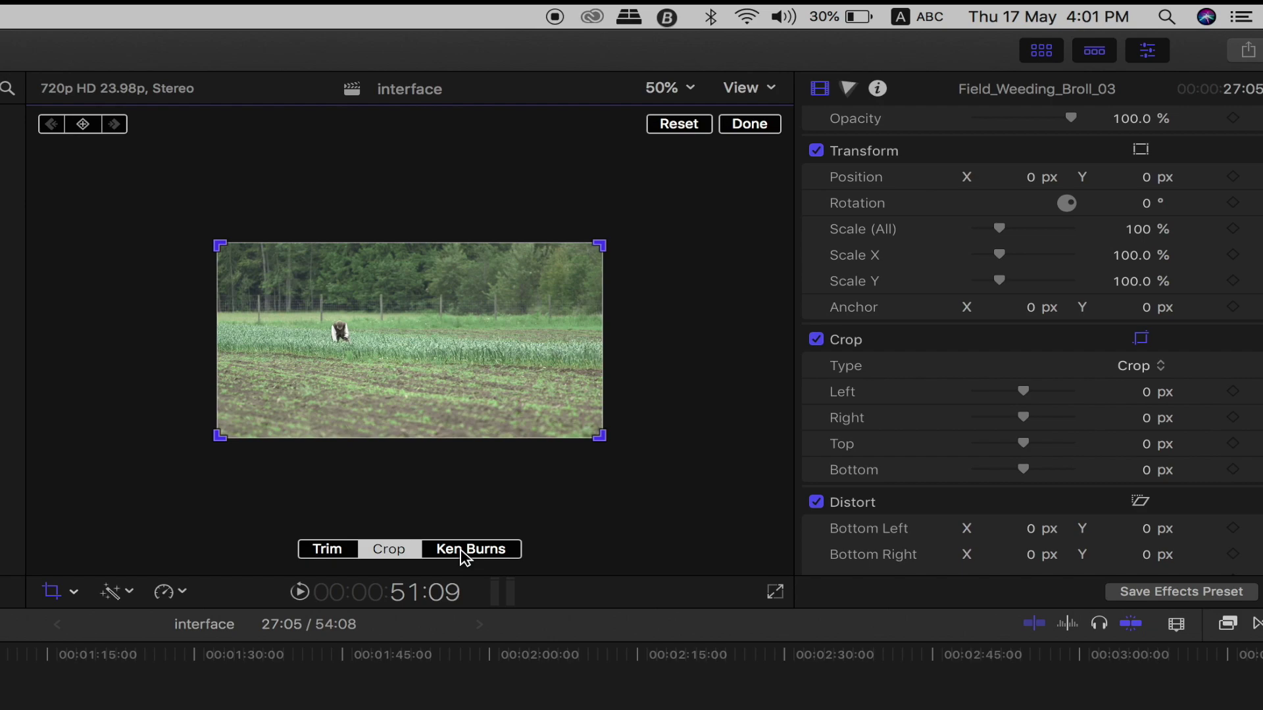
# Step: Switch to Trim, trim the frame's left and right sides, then reset the right trim to 0 px
pyautogui.click(332, 554)
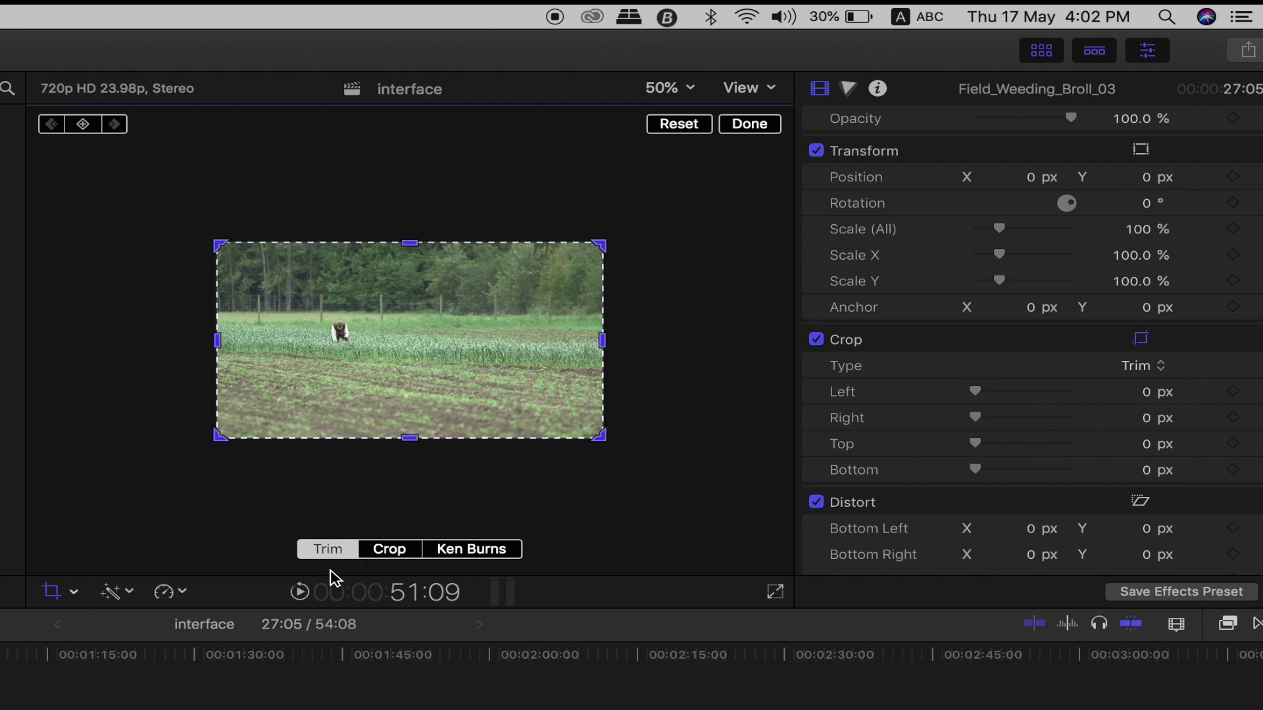
pyautogui.moveTo(218, 340); pyautogui.dragTo(317, 341)
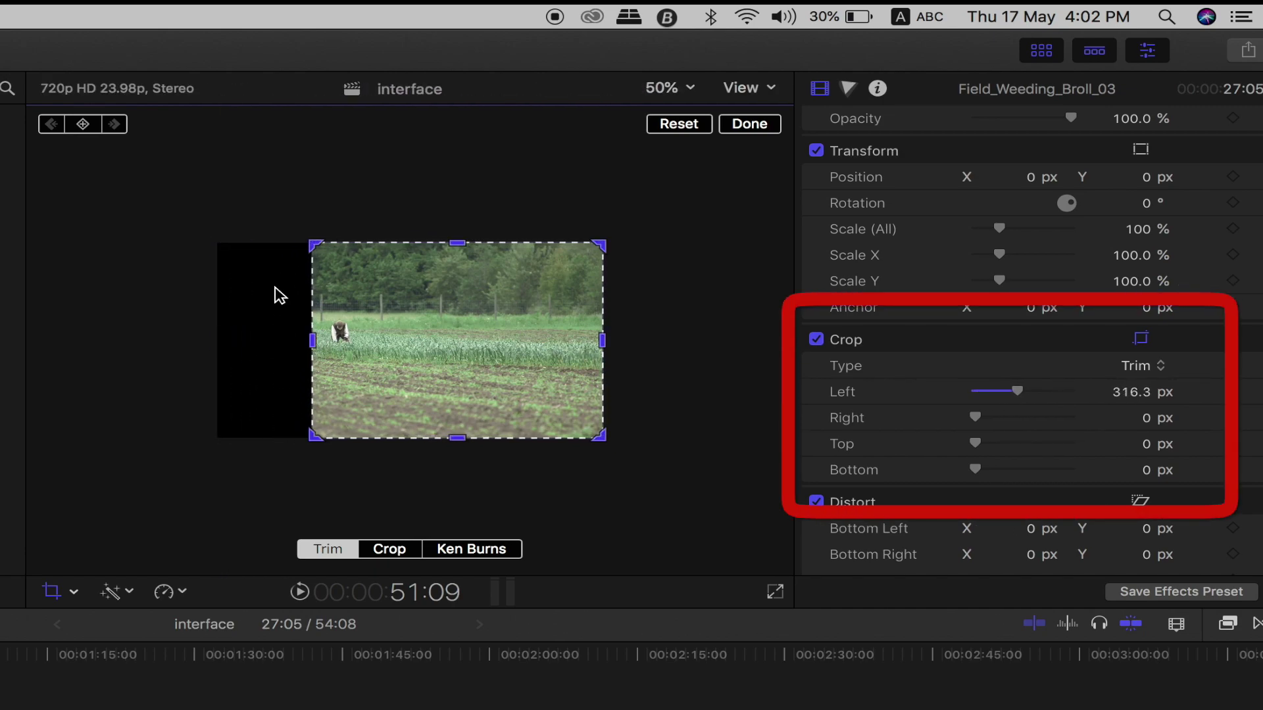
pyautogui.moveTo(603, 341); pyautogui.dragTo(453, 344)
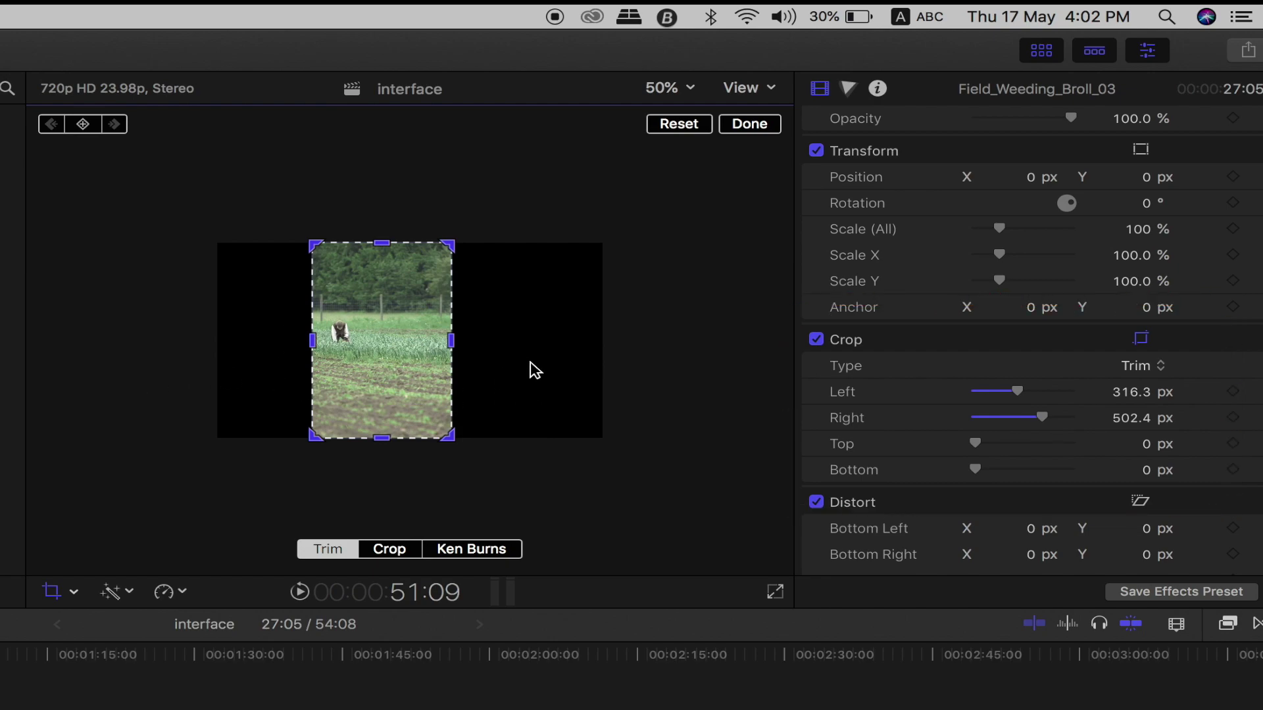
pyautogui.moveTo(1042, 416)
pyautogui.mouseDown()
pyautogui.moveTo(997, 426)
pyautogui.moveTo(974, 393)
pyautogui.mouseUp()
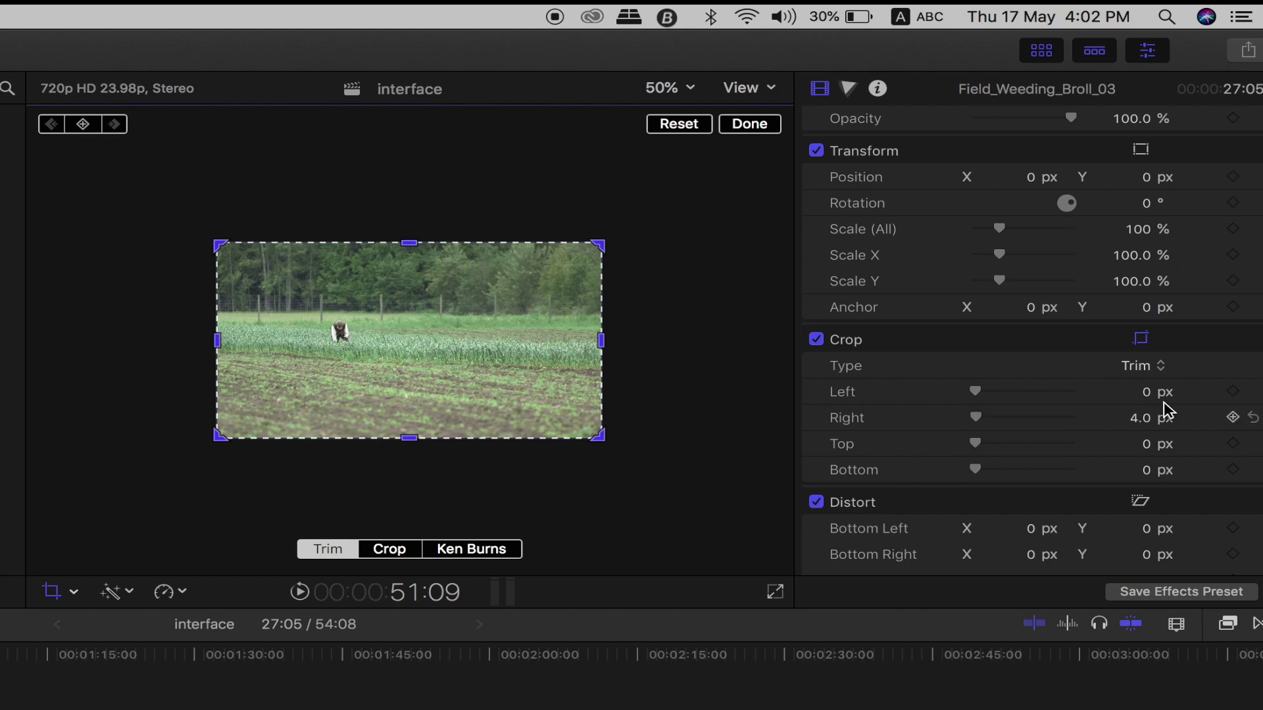
pyautogui.click(1251, 339)
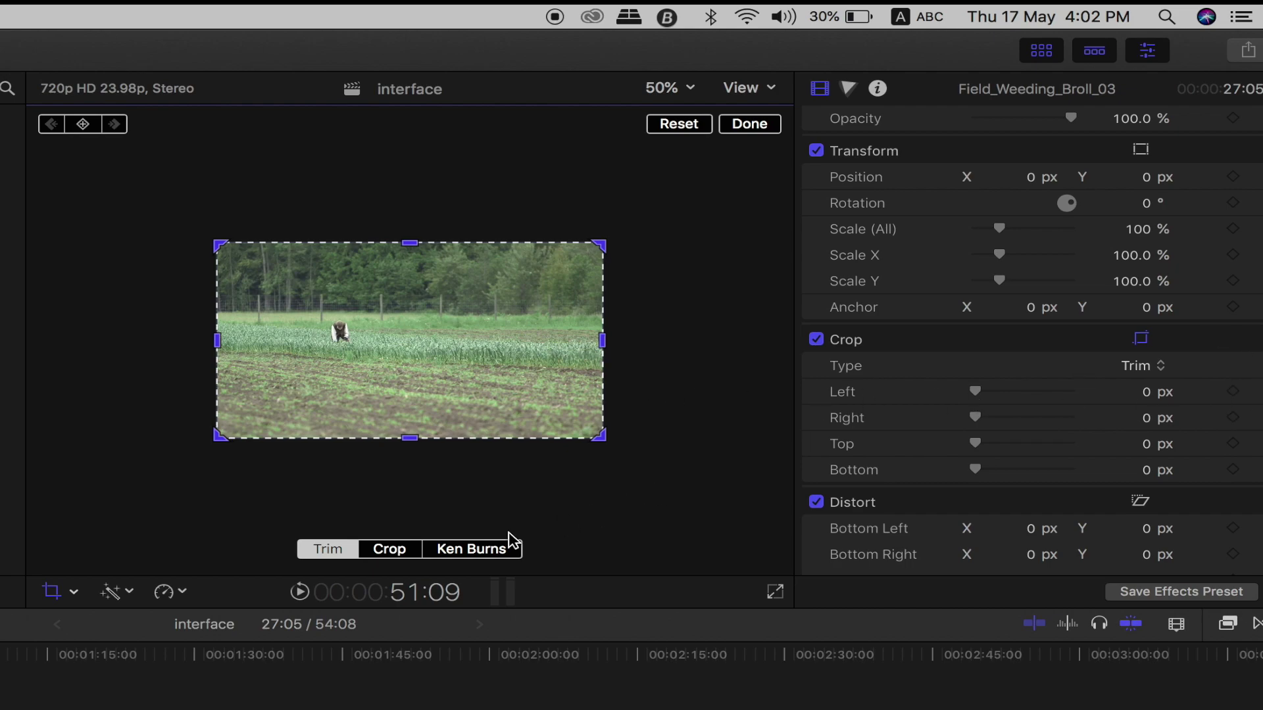
# Step: Switch to Crop, crop in from the bottom-left corner, apply it, then undo back to 0 px edges
pyautogui.click(401, 551)
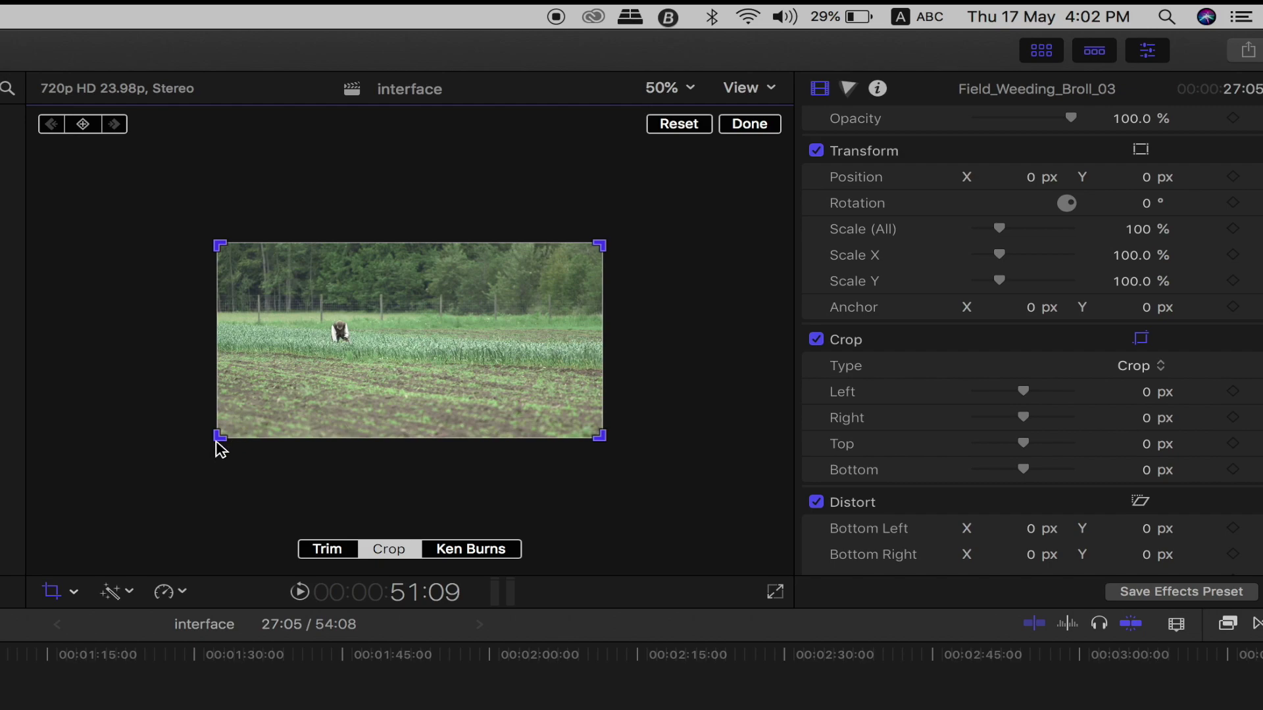
pyautogui.moveTo(221, 440); pyautogui.dragTo(265, 410)
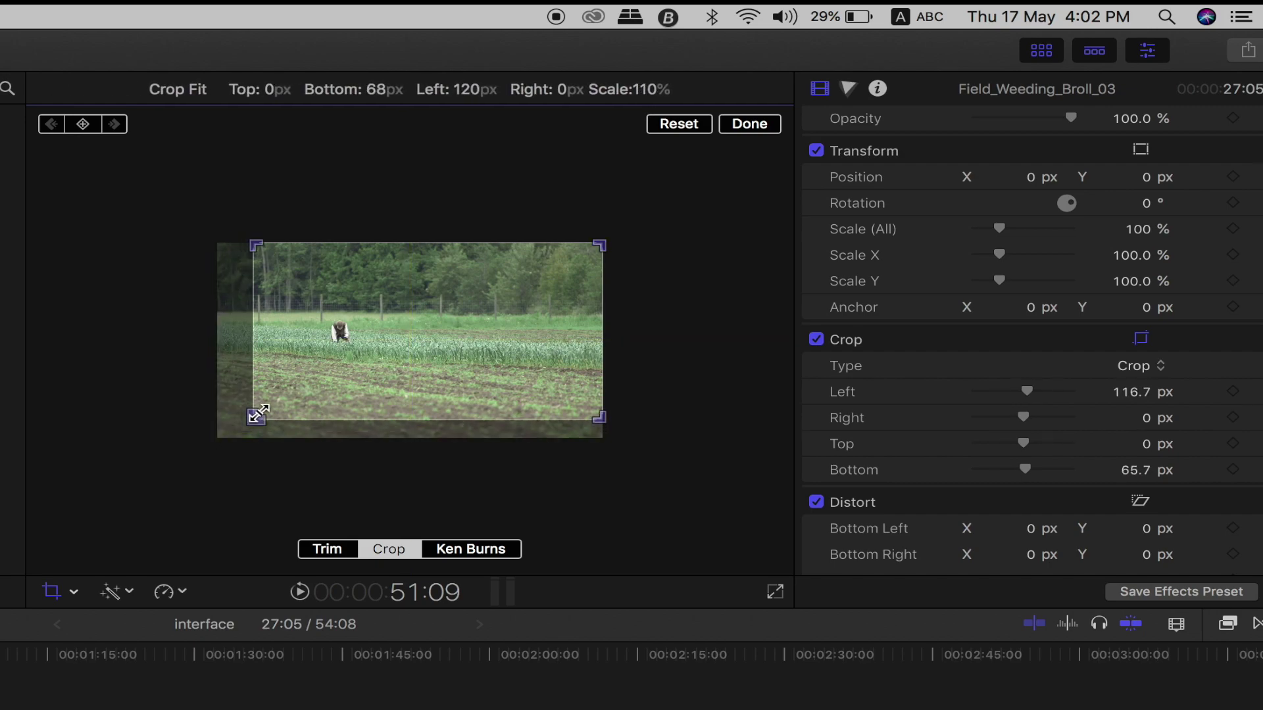
pyautogui.click(748, 127)
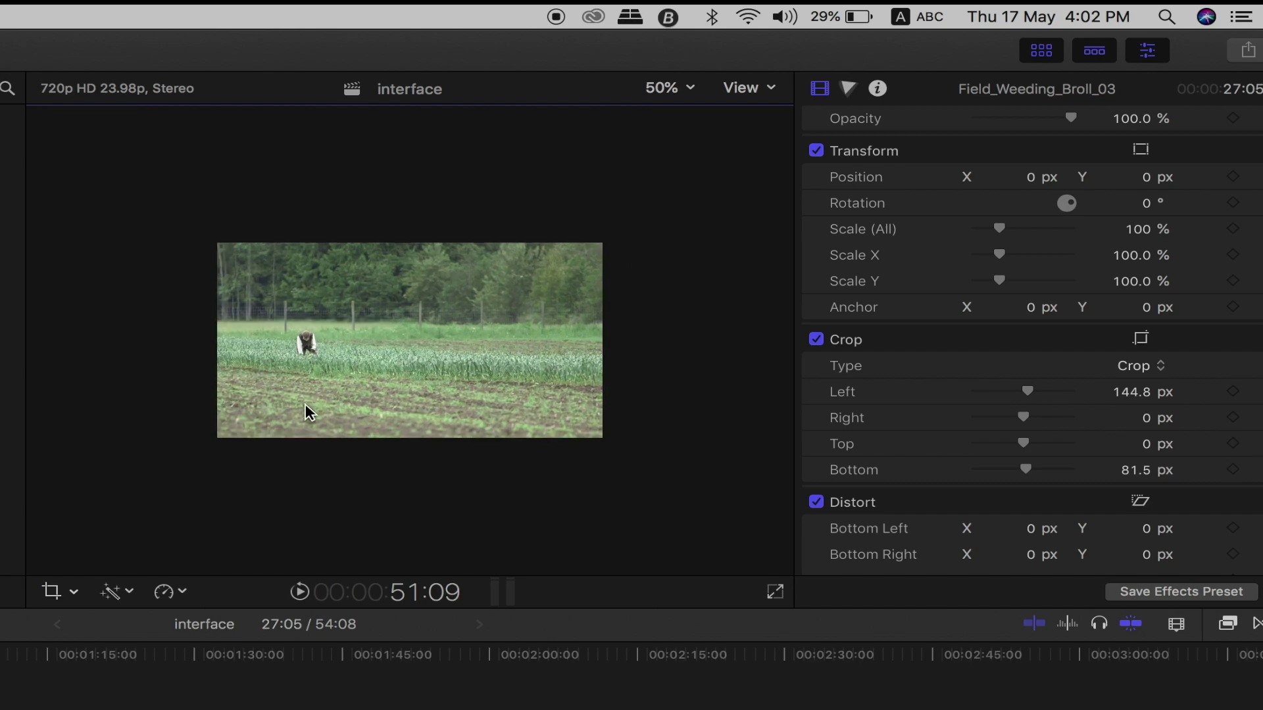
pyautogui.press('super+z')
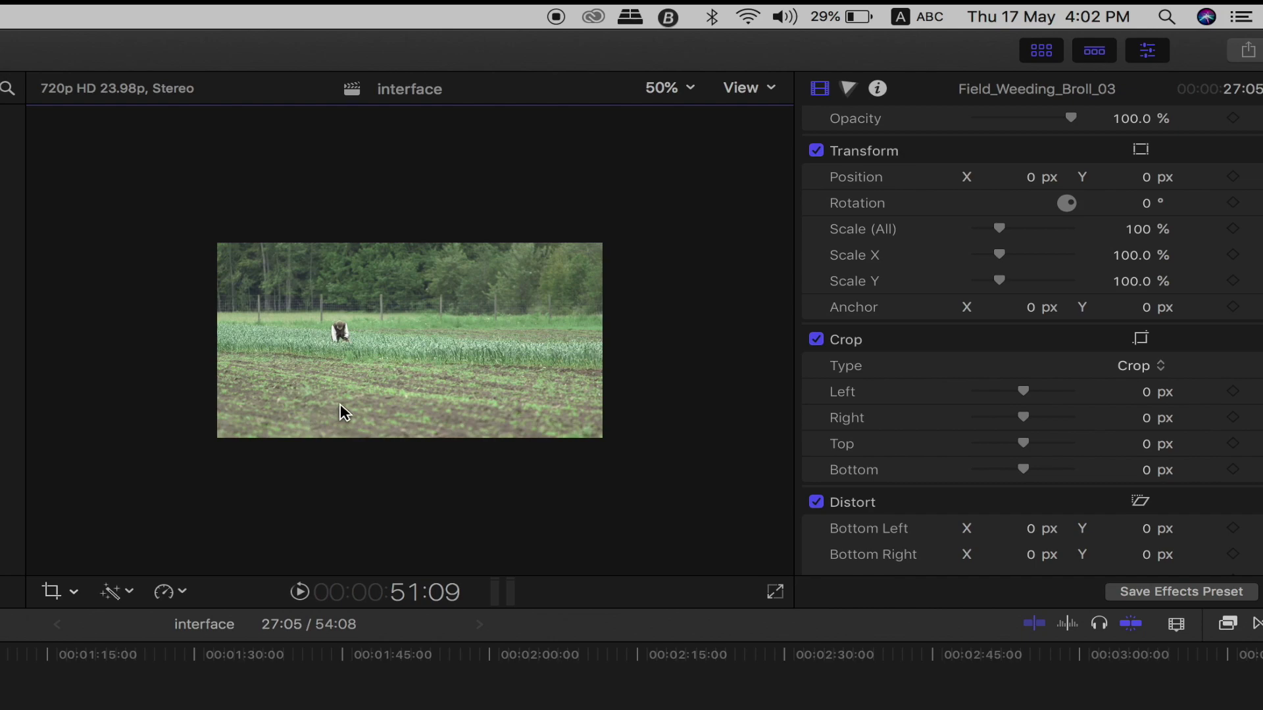
# Step: Switch the crop type to Ken Burns, tighten the End framing on the field, and preview the move
pyautogui.click(1141, 339)
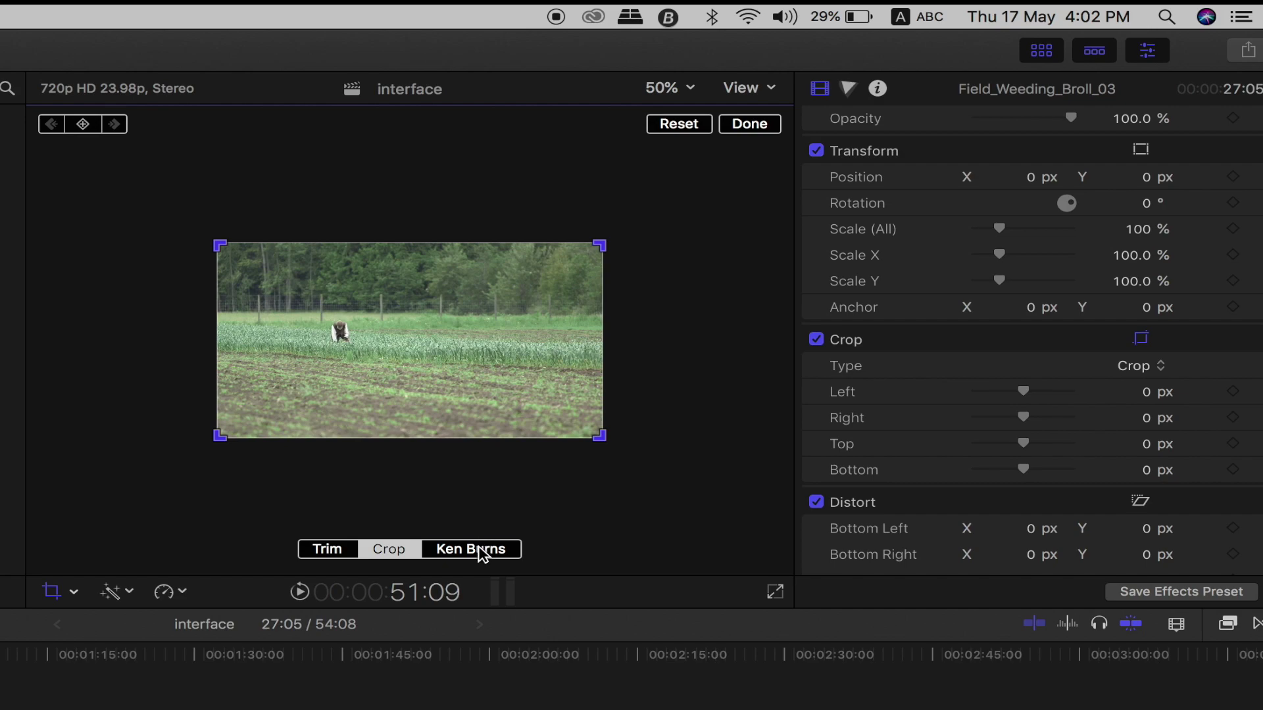
pyautogui.click(479, 551)
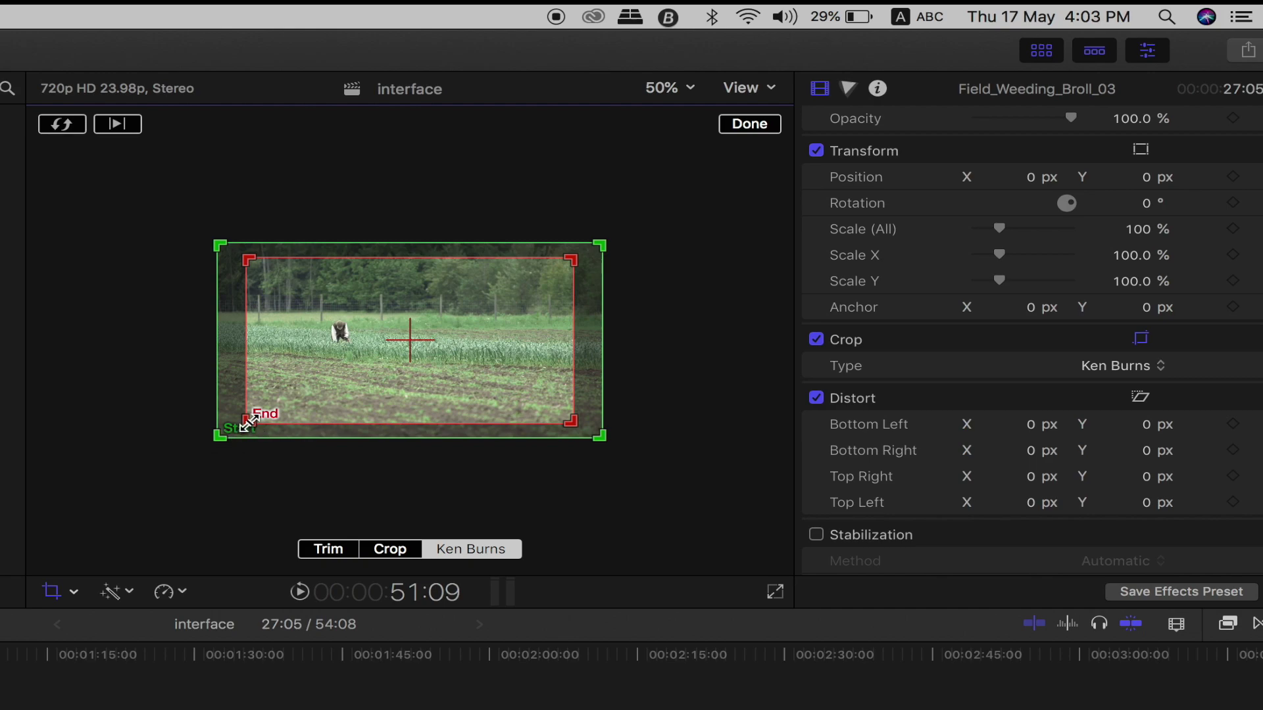
pyautogui.moveTo(250, 423); pyautogui.dragTo(327, 381)
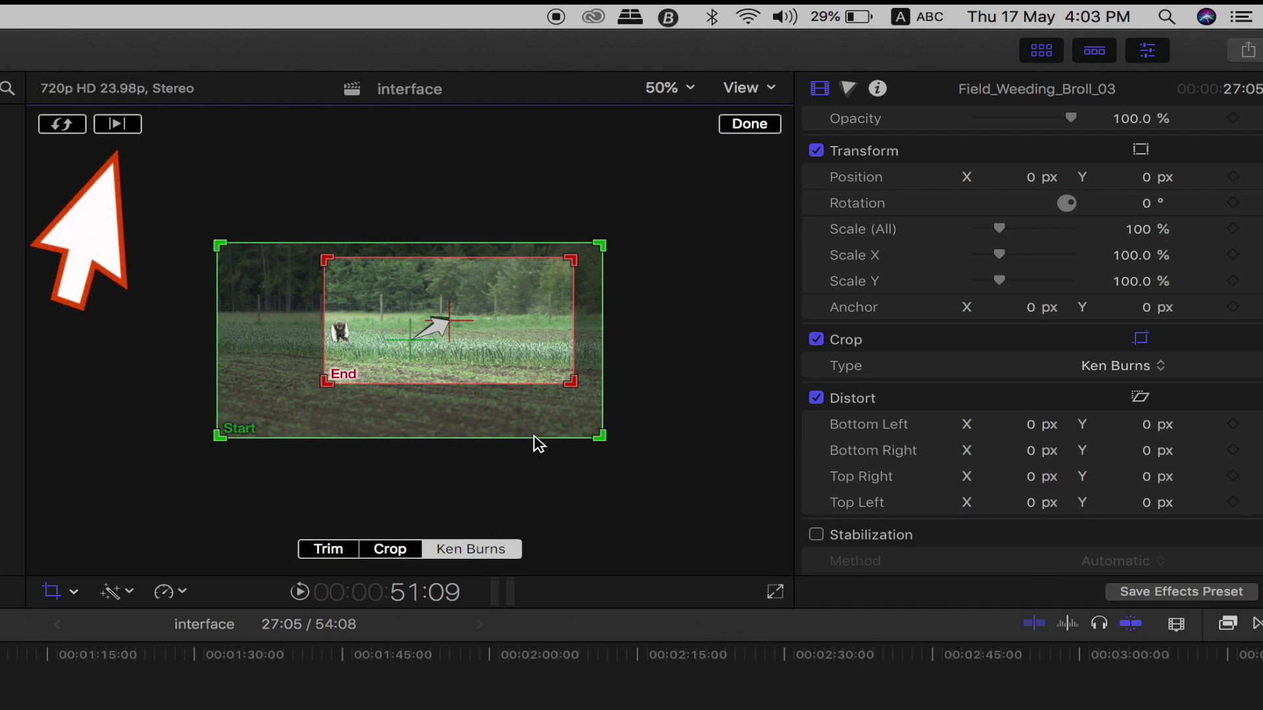
pyautogui.click(117, 125)
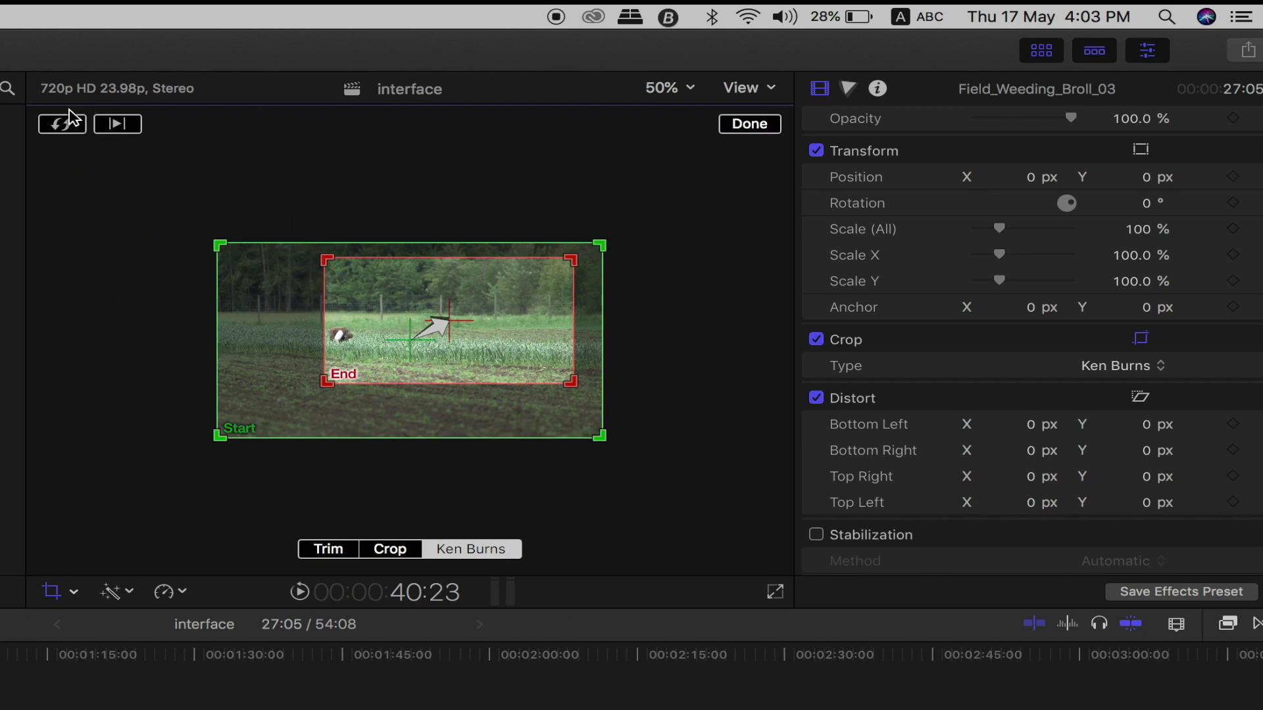
# Step: Swap the Ken Burns Start and End, preview, and frame the Start on the worker at 154%
pyautogui.click(64, 125)
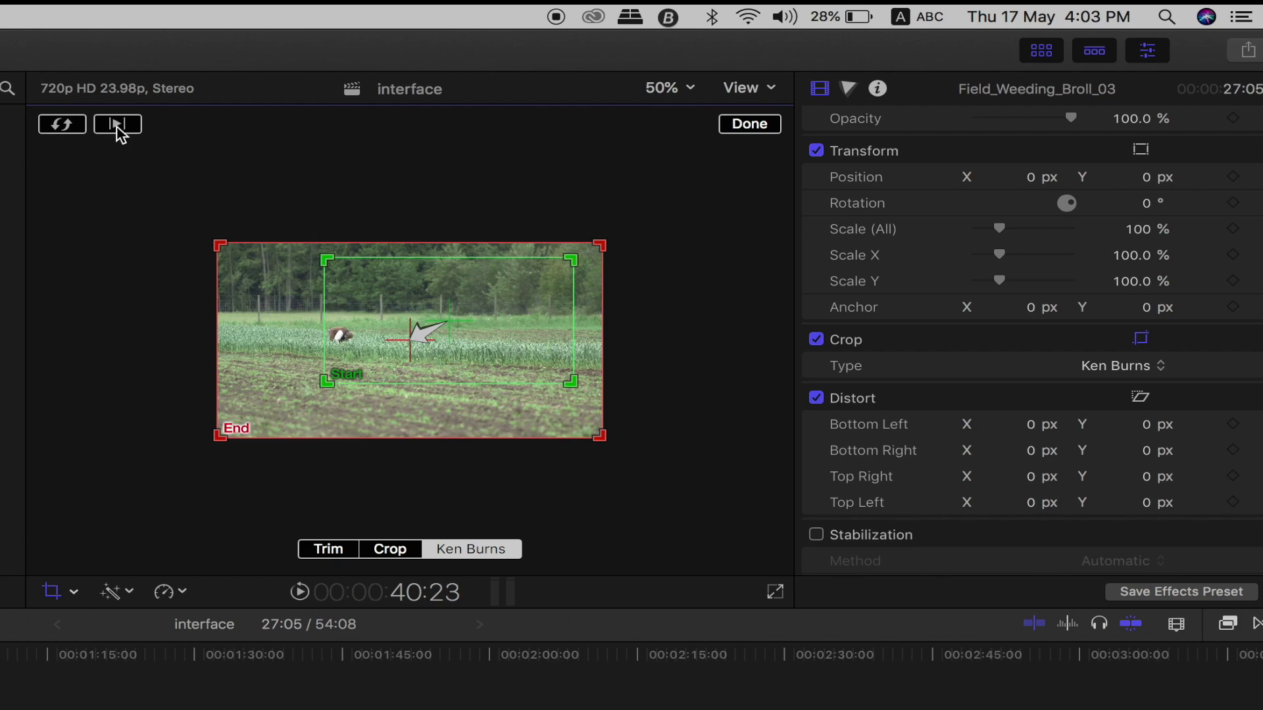
pyautogui.click(117, 125)
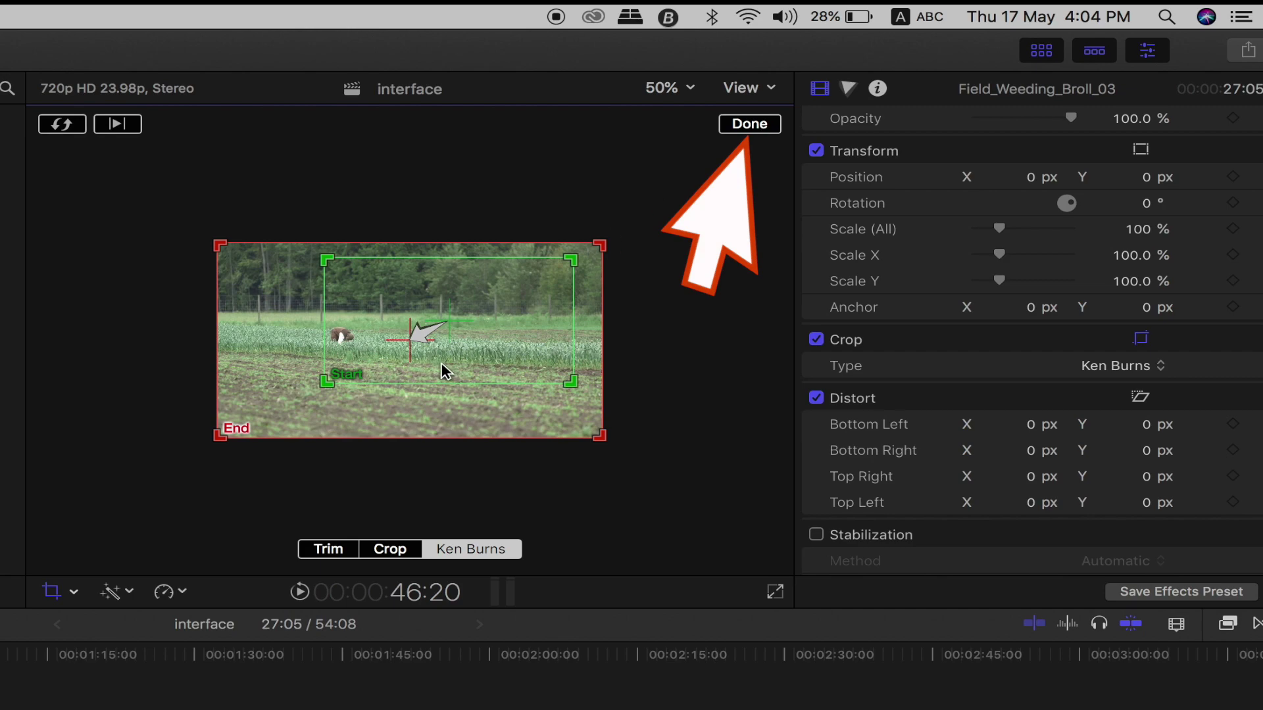
pyautogui.moveTo(441, 365)
pyautogui.mouseDown()
pyautogui.moveTo(465, 396)
pyautogui.moveTo(394, 334)
pyautogui.mouseUp()
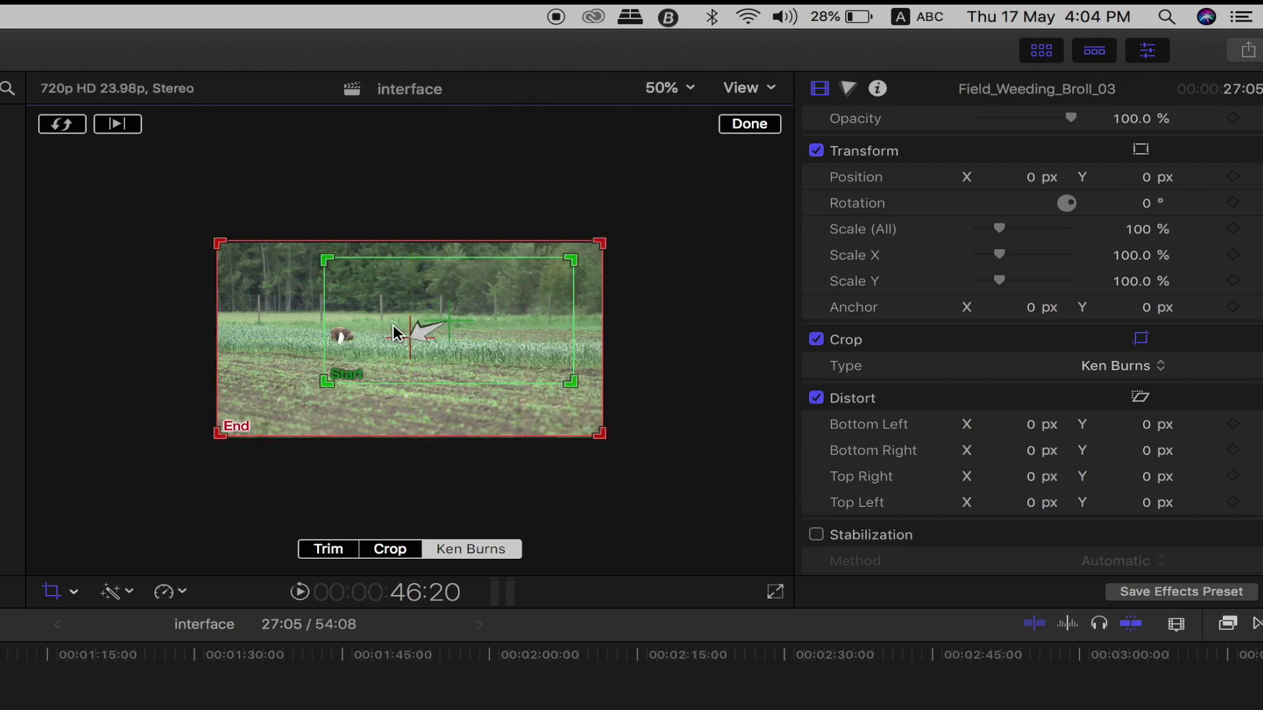
pyautogui.moveTo(557, 270)
pyautogui.mouseDown()
pyautogui.moveTo(459, 303)
pyautogui.moveTo(468, 285)
pyautogui.mouseUp()
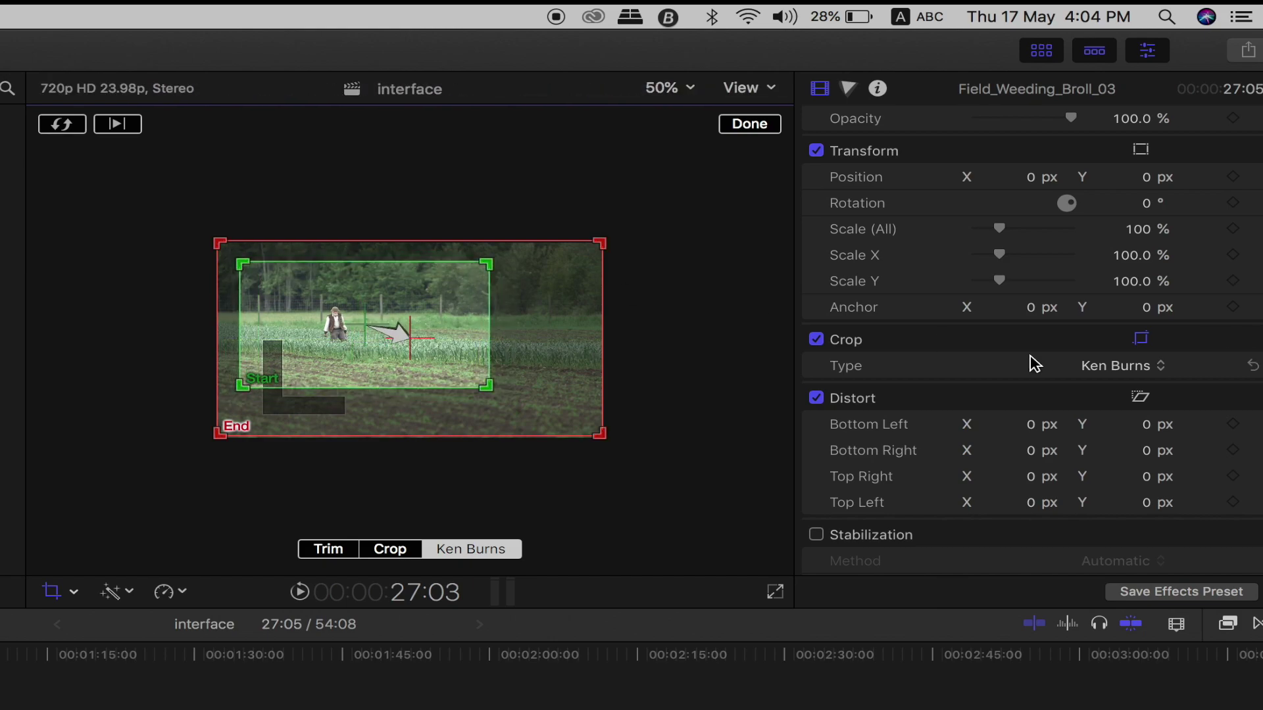
pyautogui.click(1142, 339)
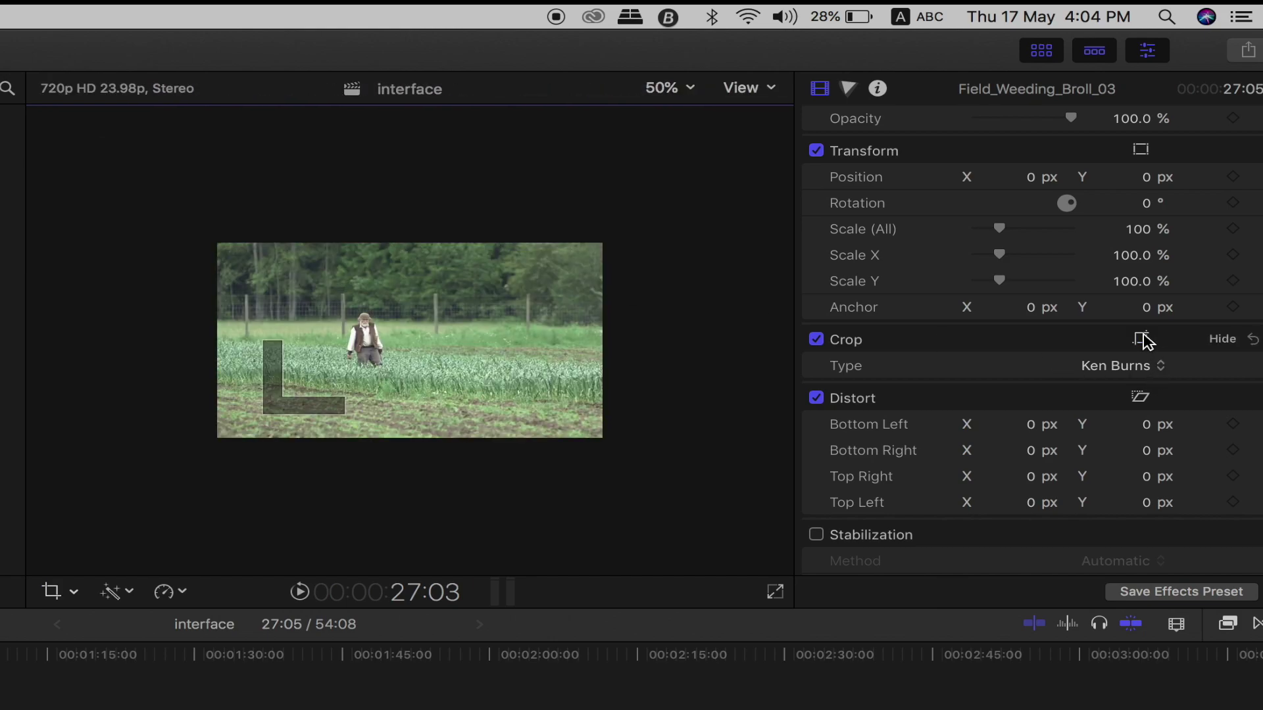
# Step: Play the clip back, confirming it shows the full frame with Trim crop and all edges at 0 px
pyautogui.press('space')
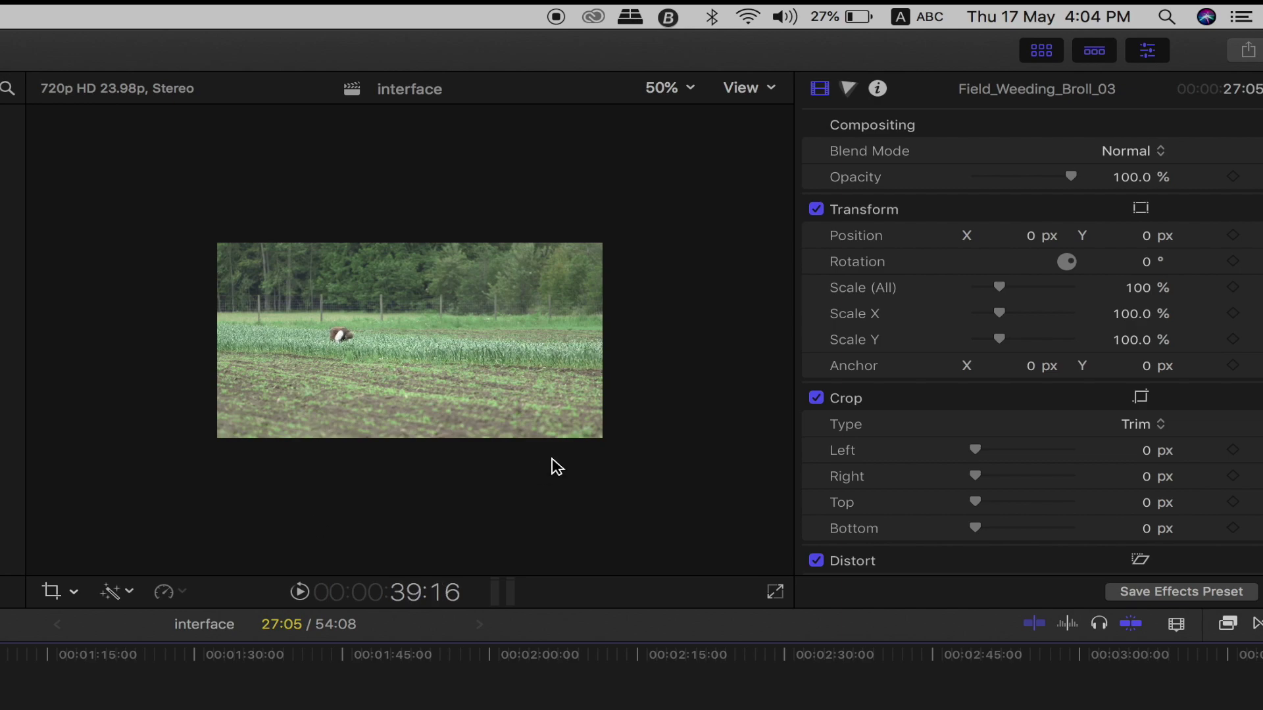
pyautogui.click(1141, 398)
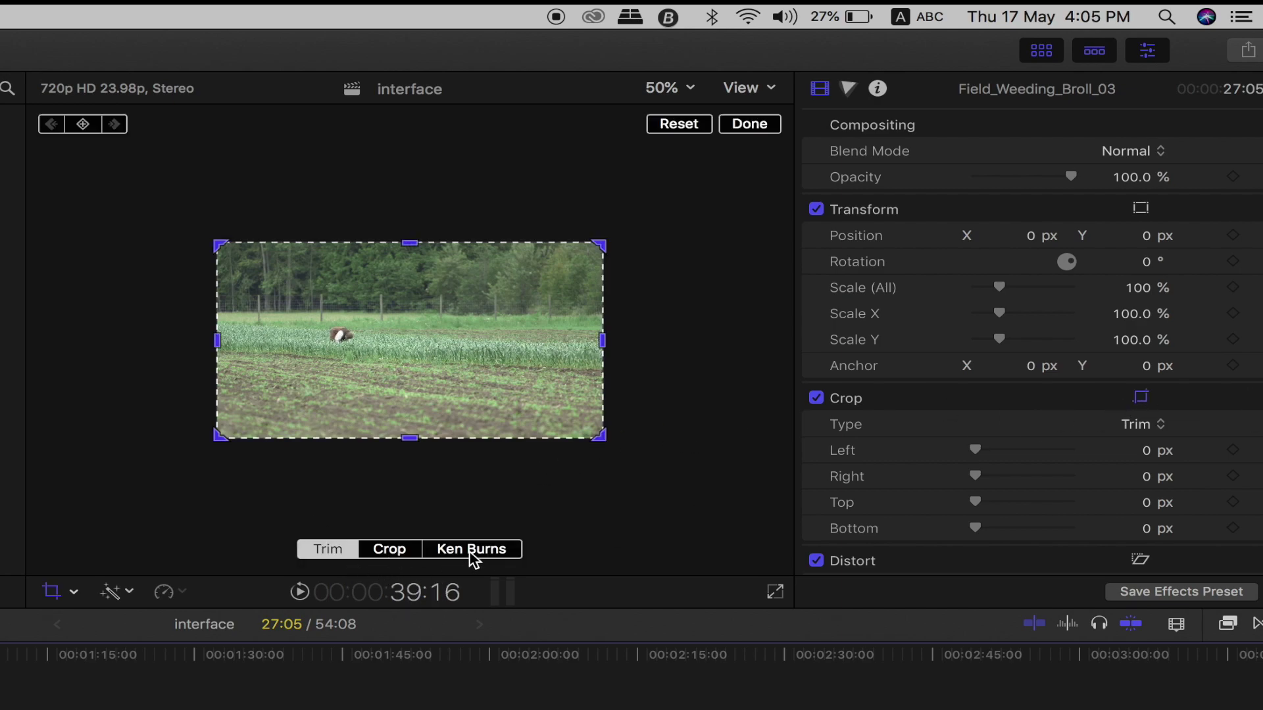
pyautogui.click(1140, 398)
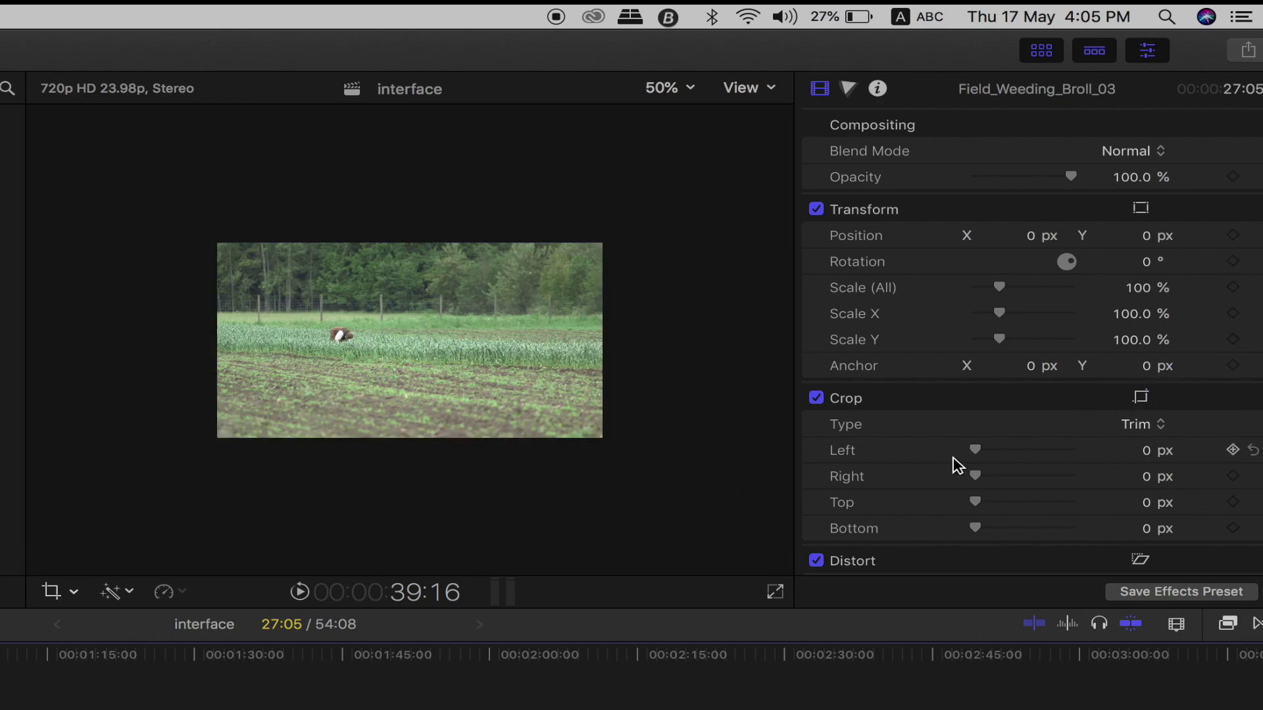